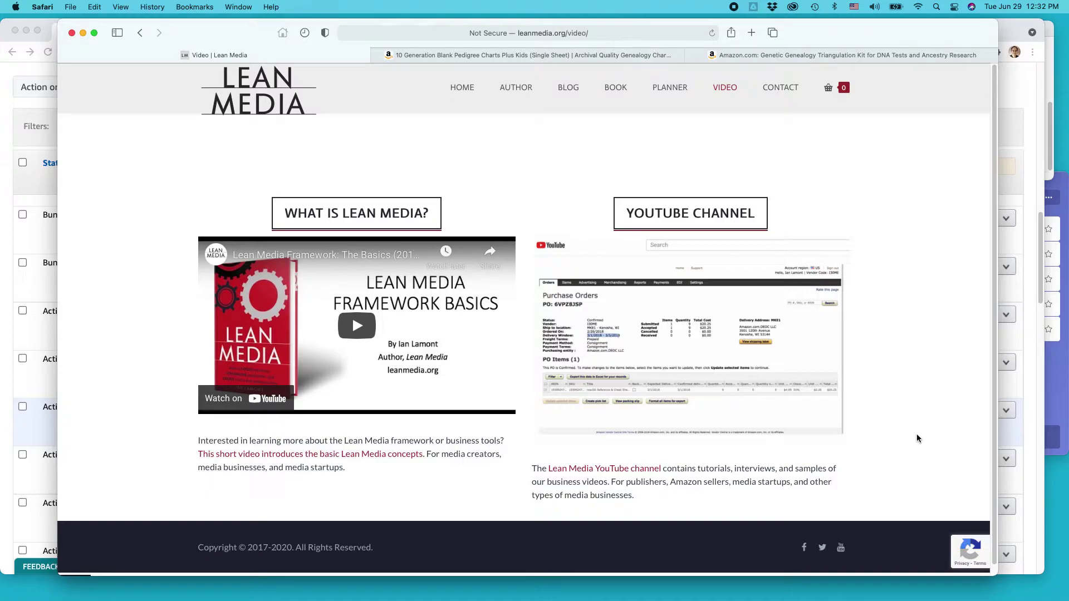
Switch from Safari to Chrome with Seller Central's Manage Inventory list.
key("cmd+Tab")
key("super+Tab")
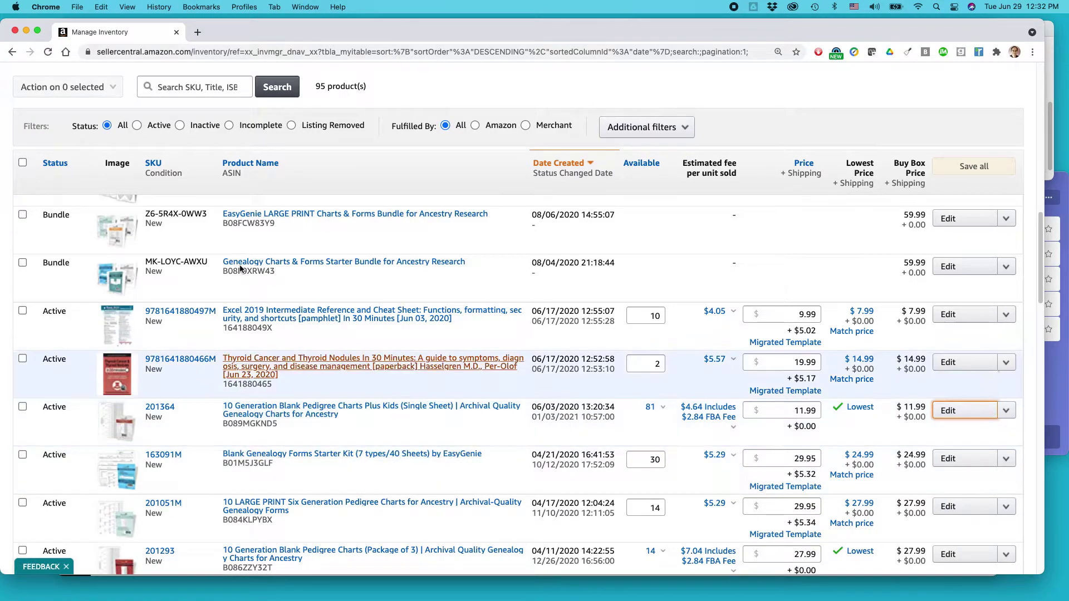
scroll(238, 165, "up", 5)
scroll(238, 164, "up", 5)
scroll(238, 166, "up", 5)
mouse_move(95, 104)
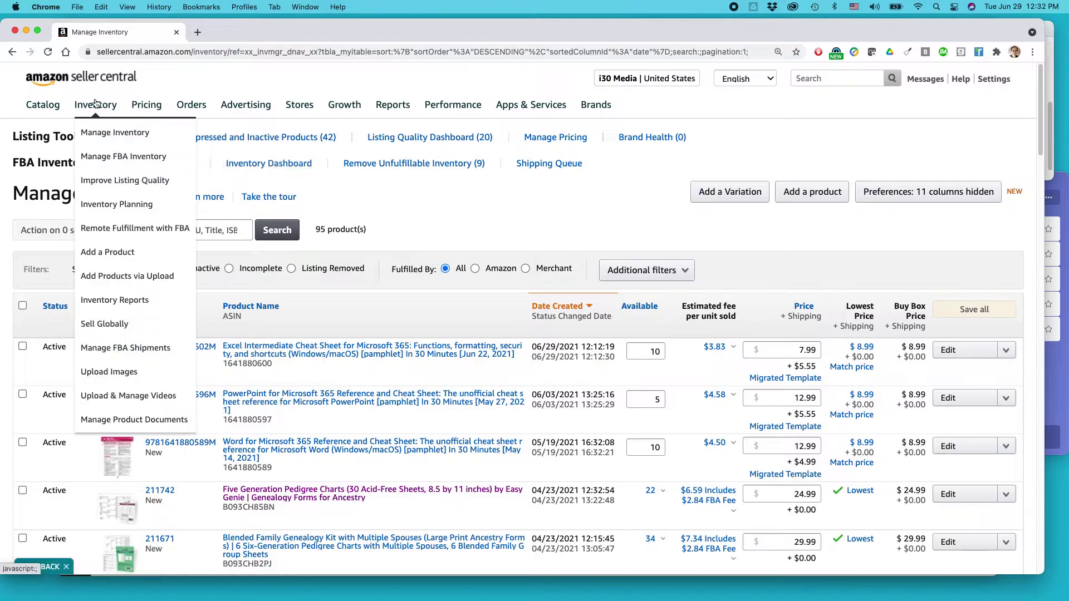
Reload the inventory list, then change row 196944M's price from 27.99 to 23.99 and save it.
left_click(96, 129)
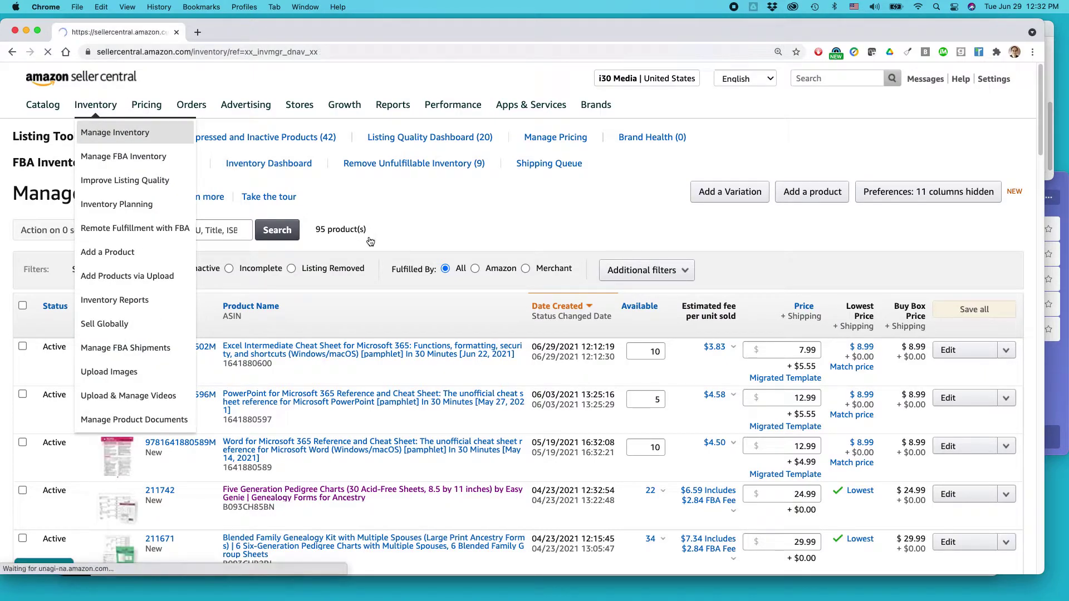
scroll(412, 264, "down", 1)
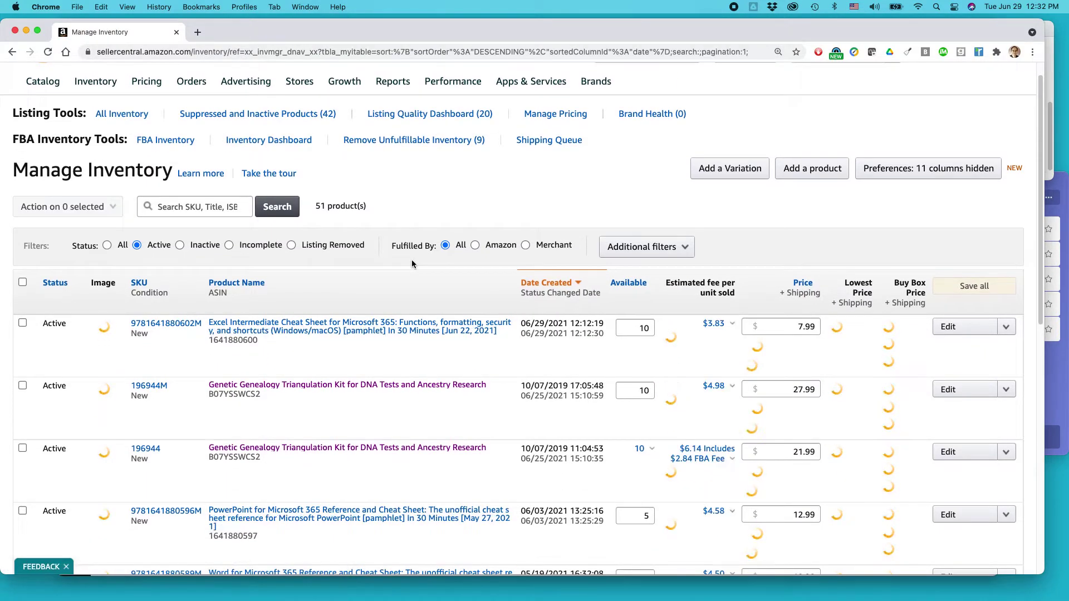
scroll(412, 263, "down", 1)
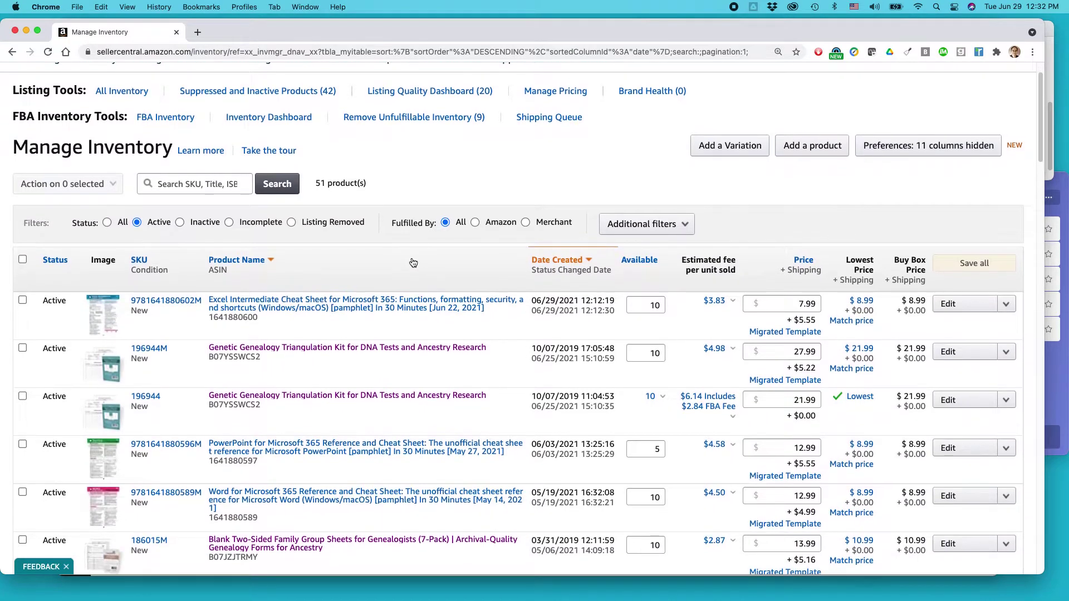
scroll(411, 263, "down", 3)
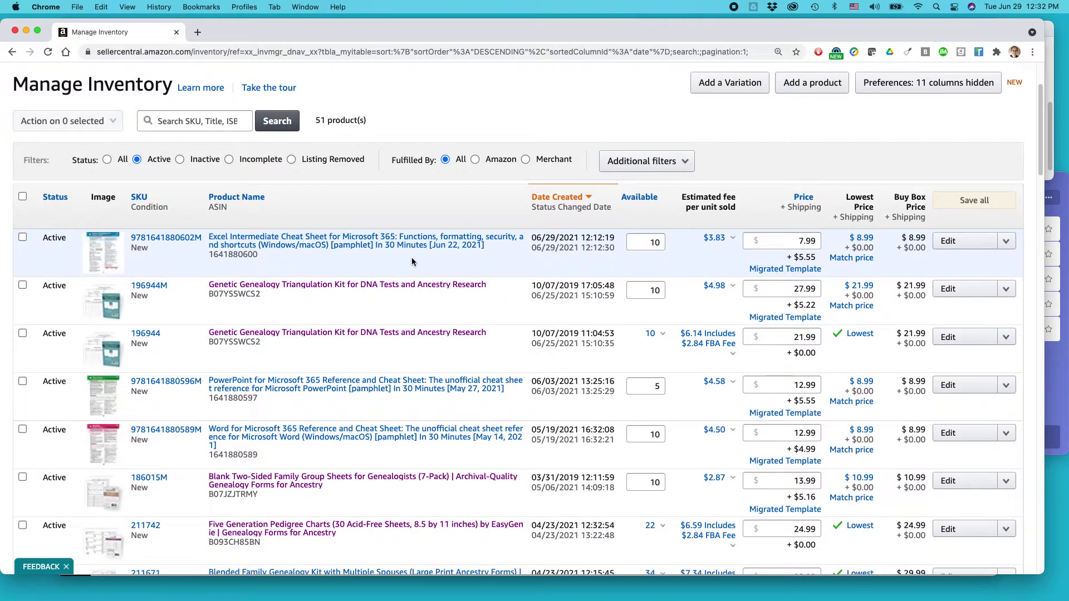
double_click(801, 289)
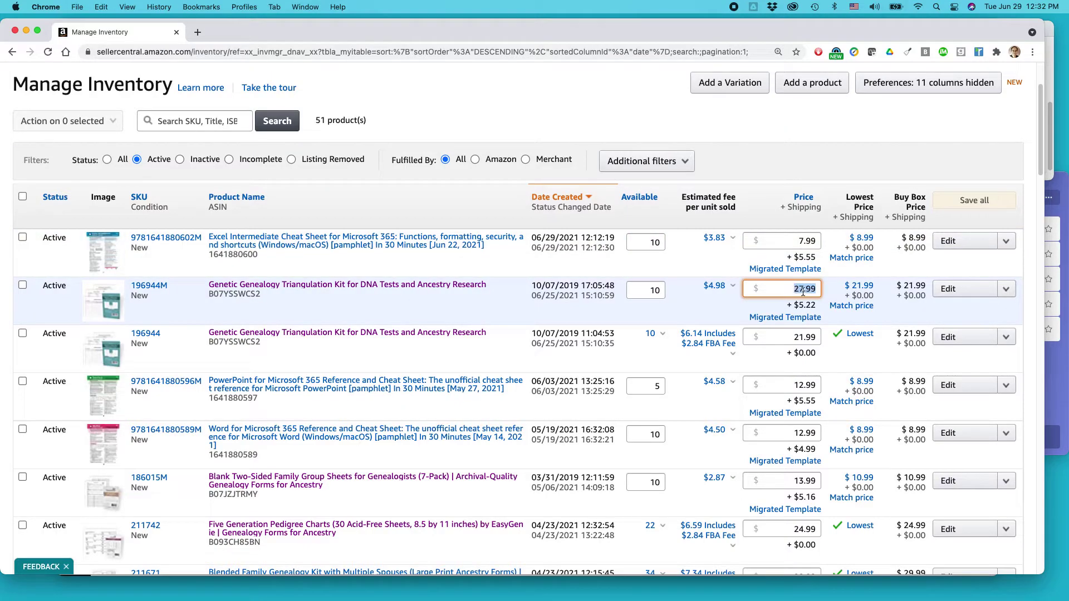
left_click(803, 288)
key("BackSpace")
type("3")
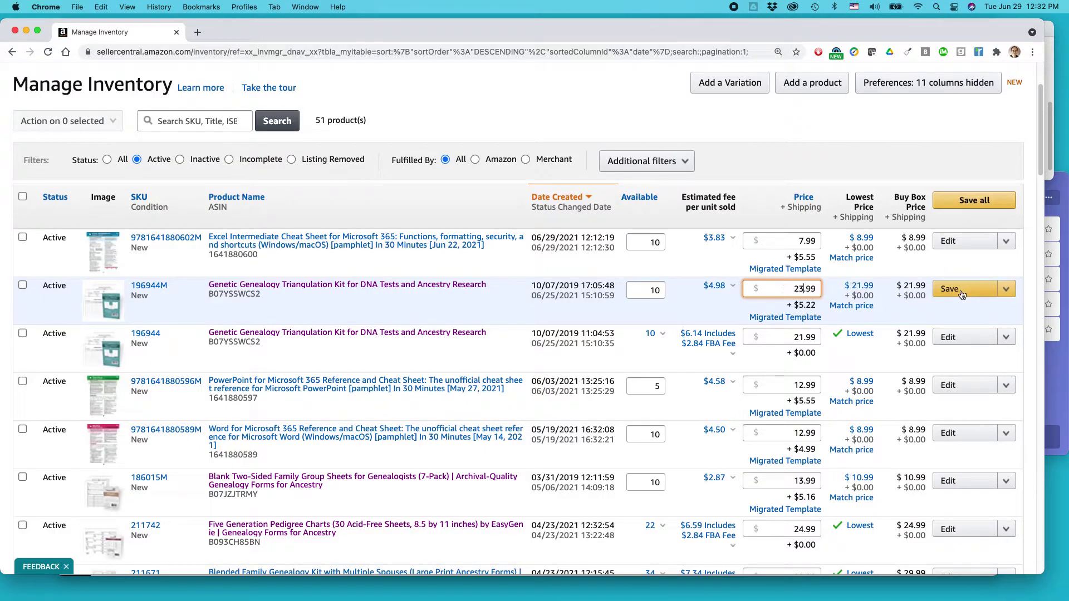
left_click(953, 289)
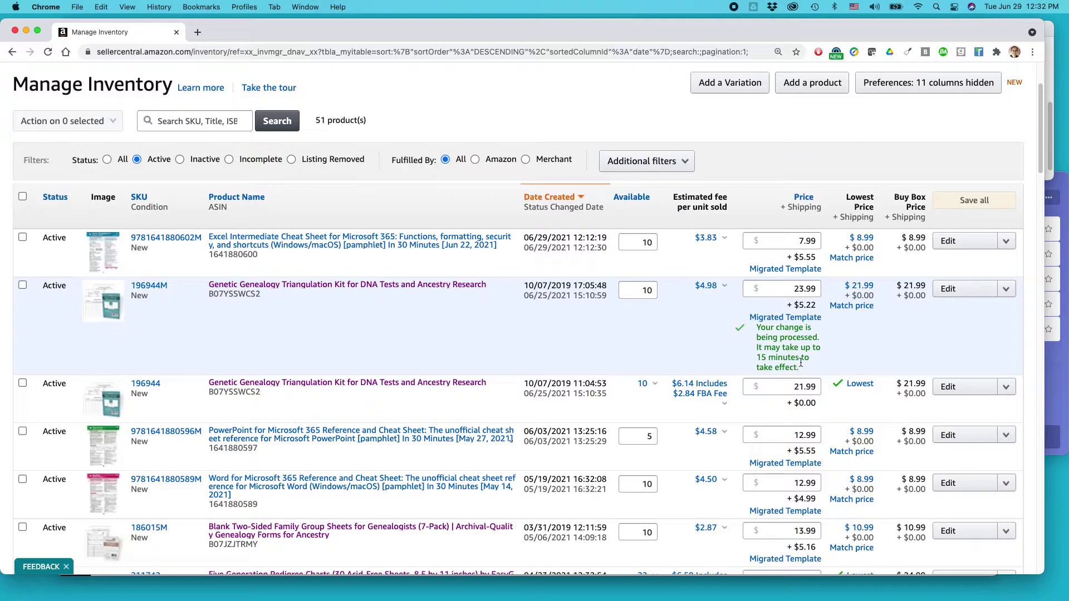
left_click_drag(793, 304, 818, 305)
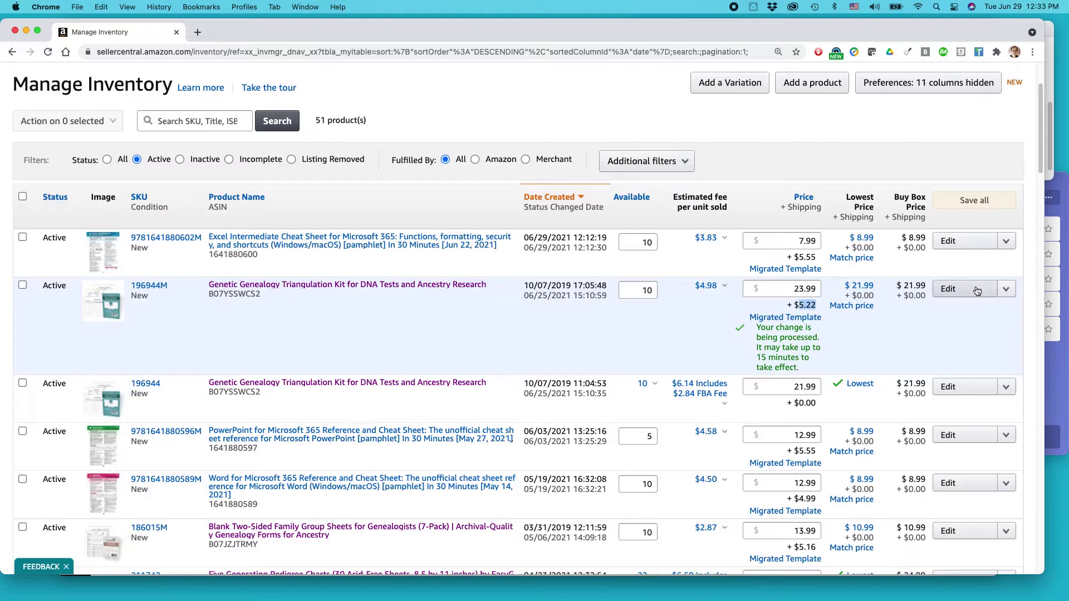
Open SKU 196944M's listing editor and enter 24.99 as Your price on the Offer tab.
left_click(949, 289)
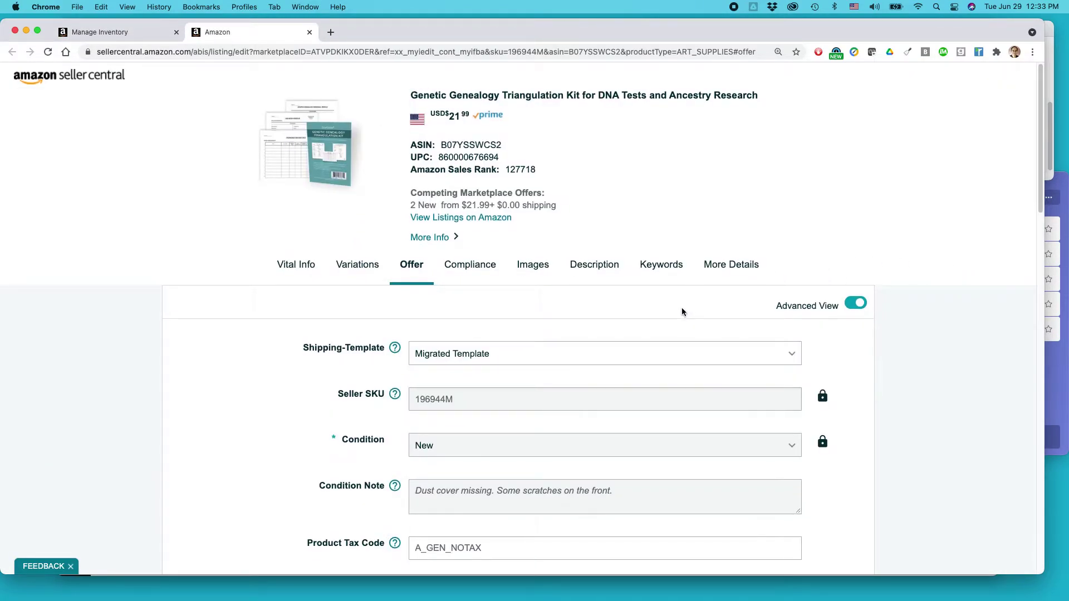
scroll(682, 307, "down", 1)
scroll(499, 290, "down", 5)
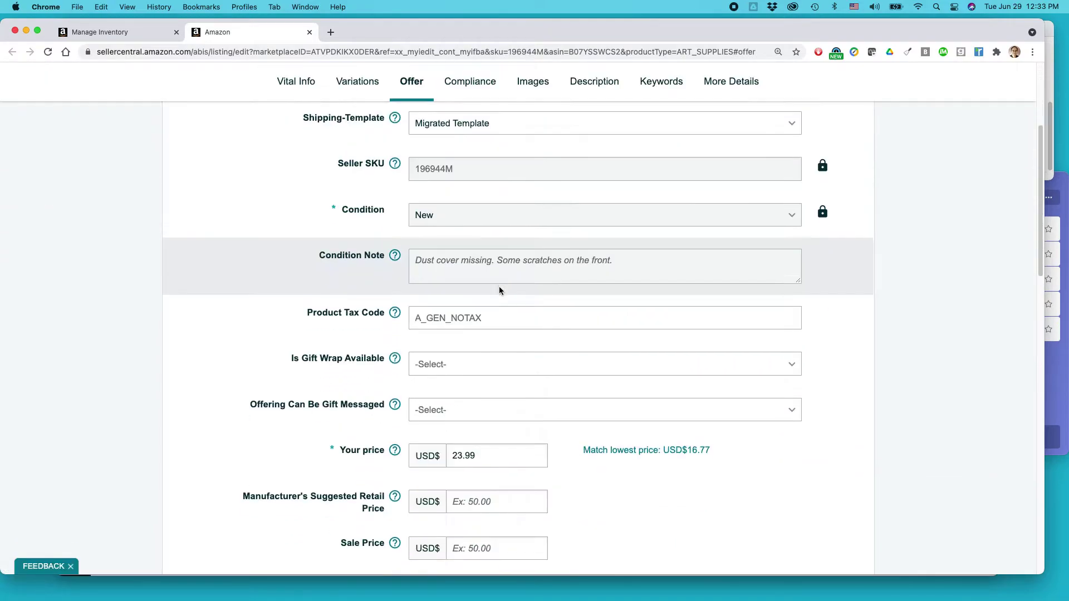
scroll(499, 291, "down", 2)
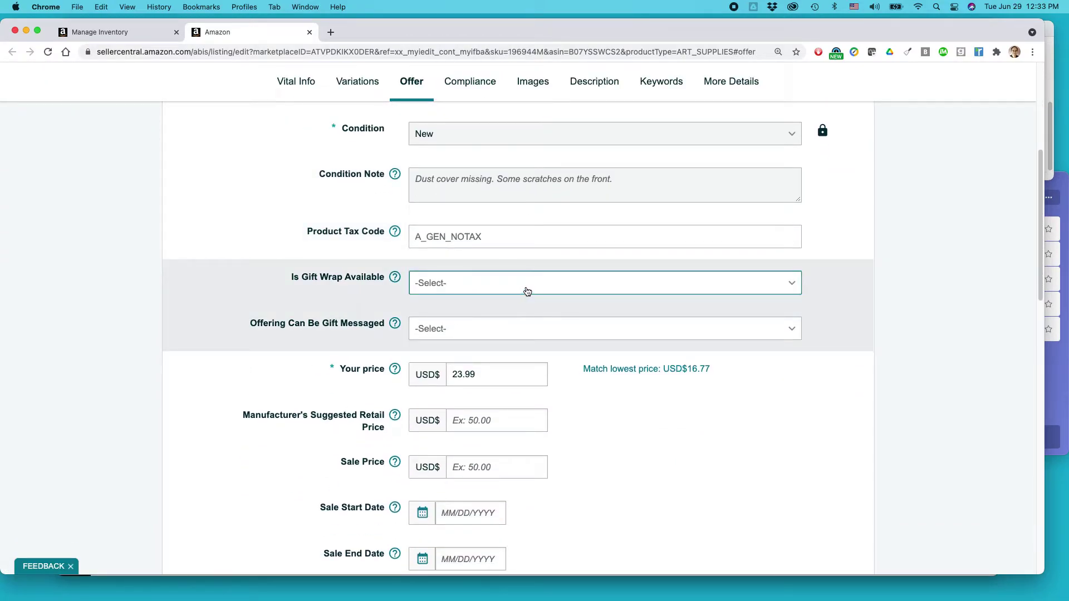
left_click(458, 378)
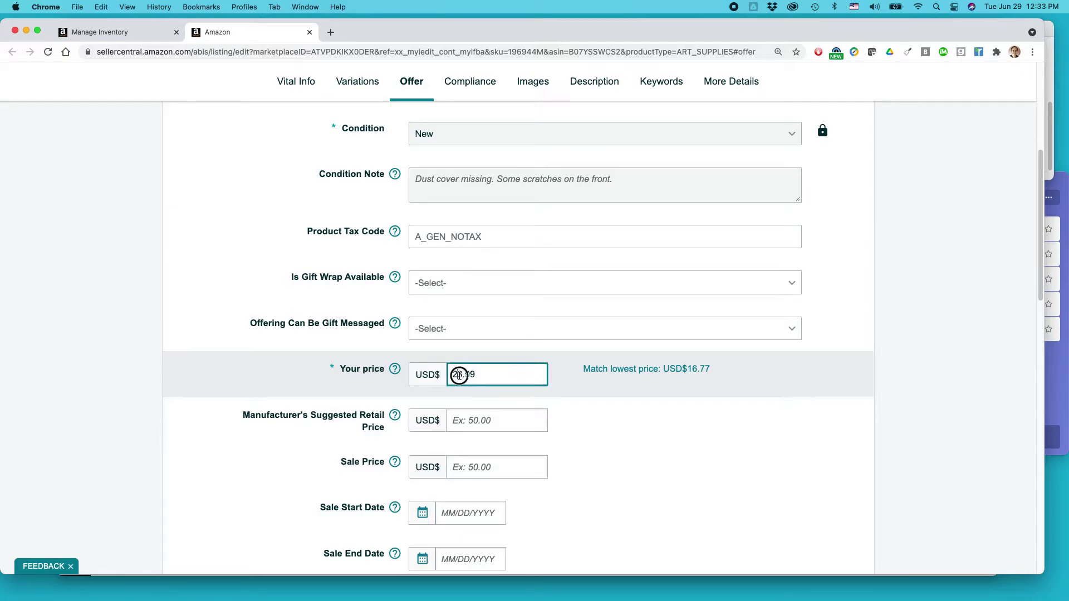
left_click_drag(456, 375, 463, 375)
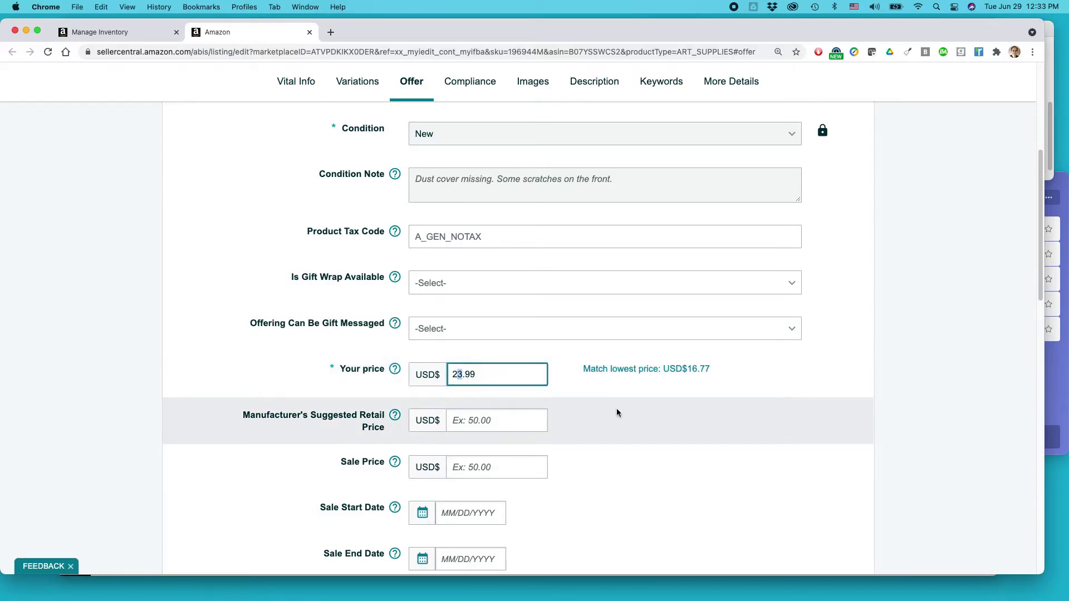
type("4")
left_click(673, 370)
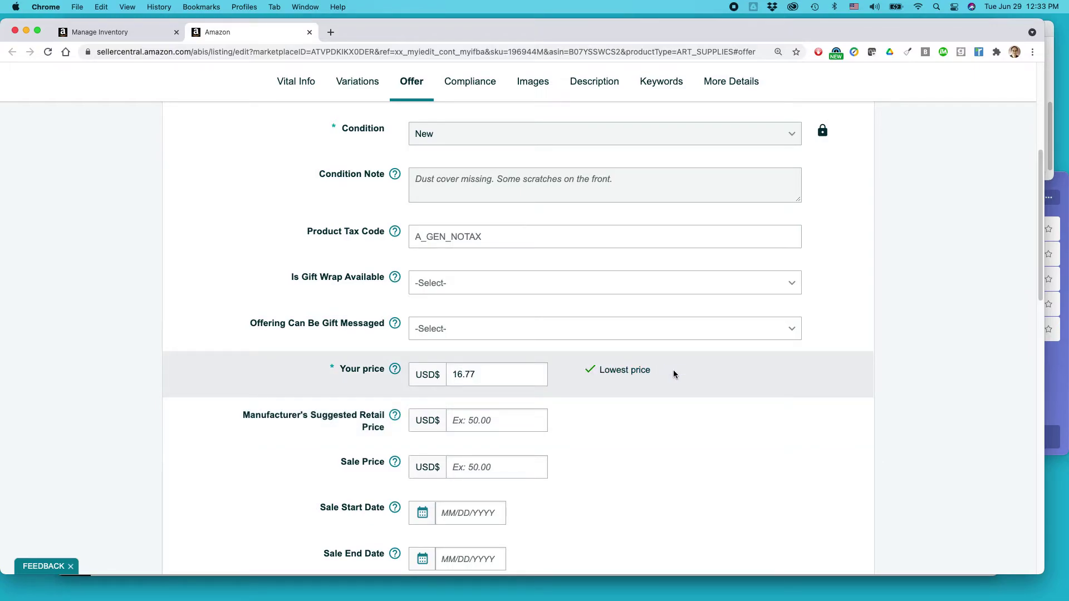
double_click(477, 375)
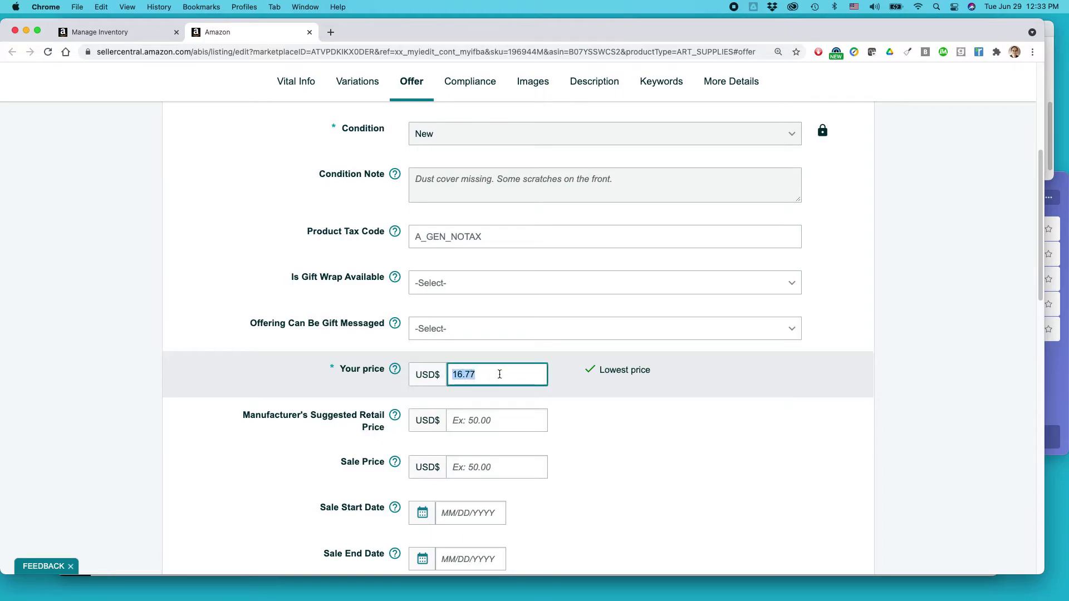
type("24.99")
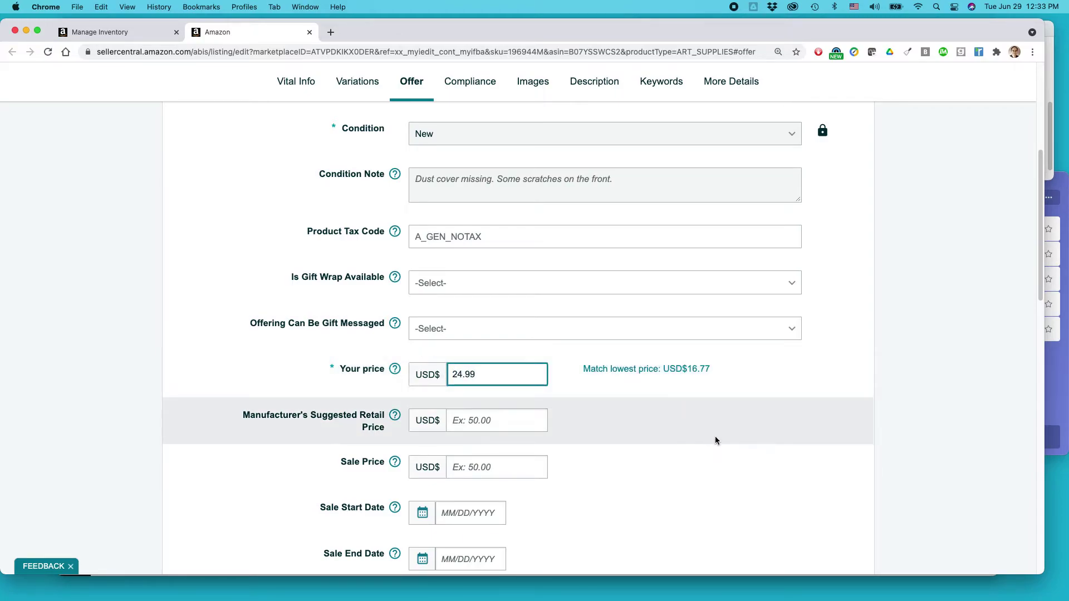
Submit the kit's offer changes with the US price at 24.99.
left_click(949, 327)
scroll(946, 328, "up", 5)
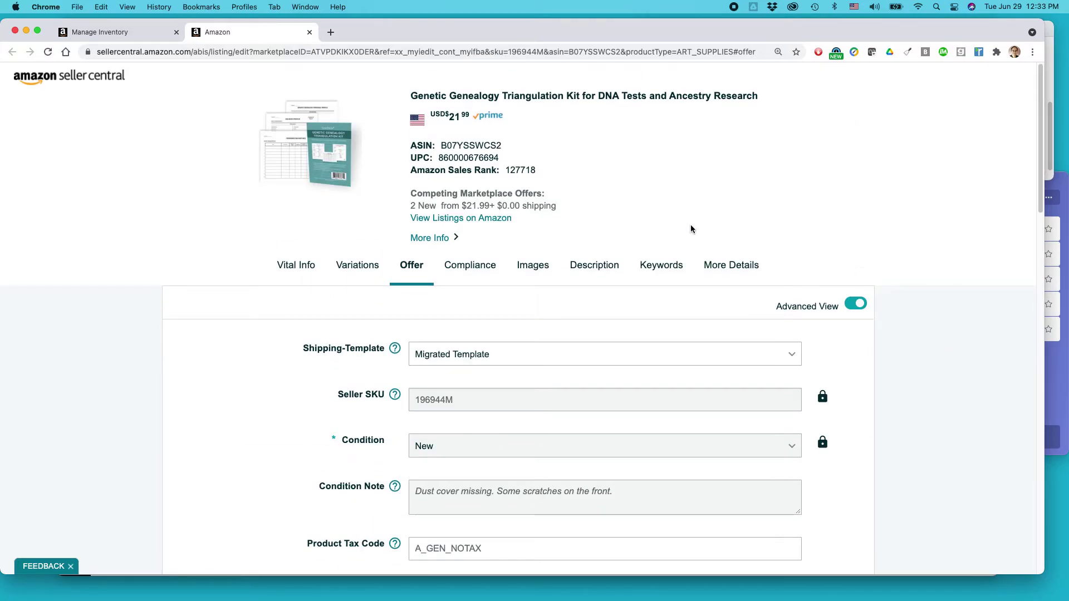
key("cmd+Tab")
scroll(826, 244, "down", 15)
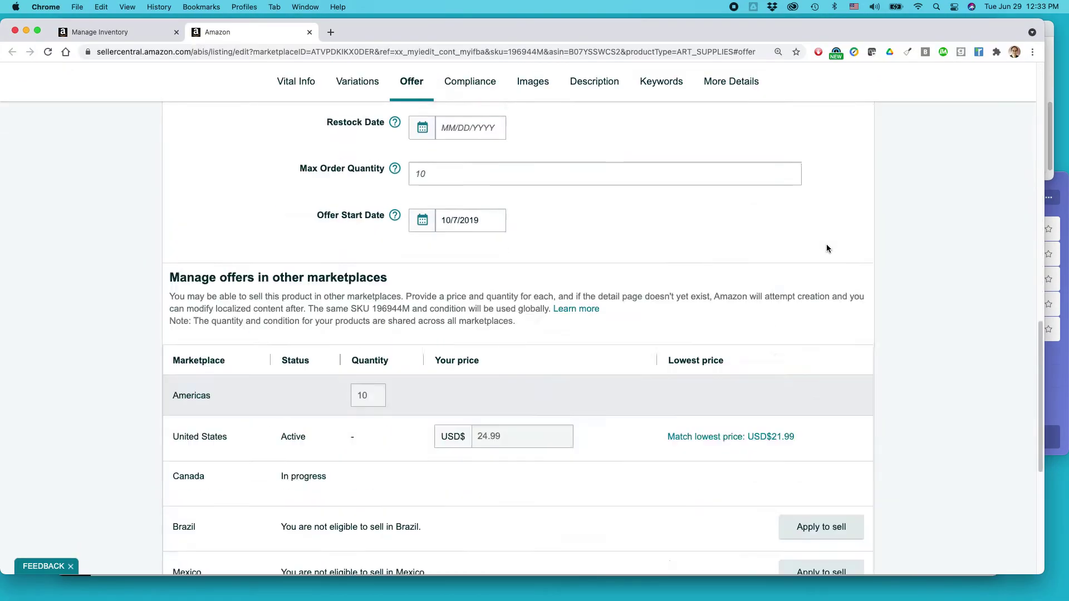
left_click(833, 510)
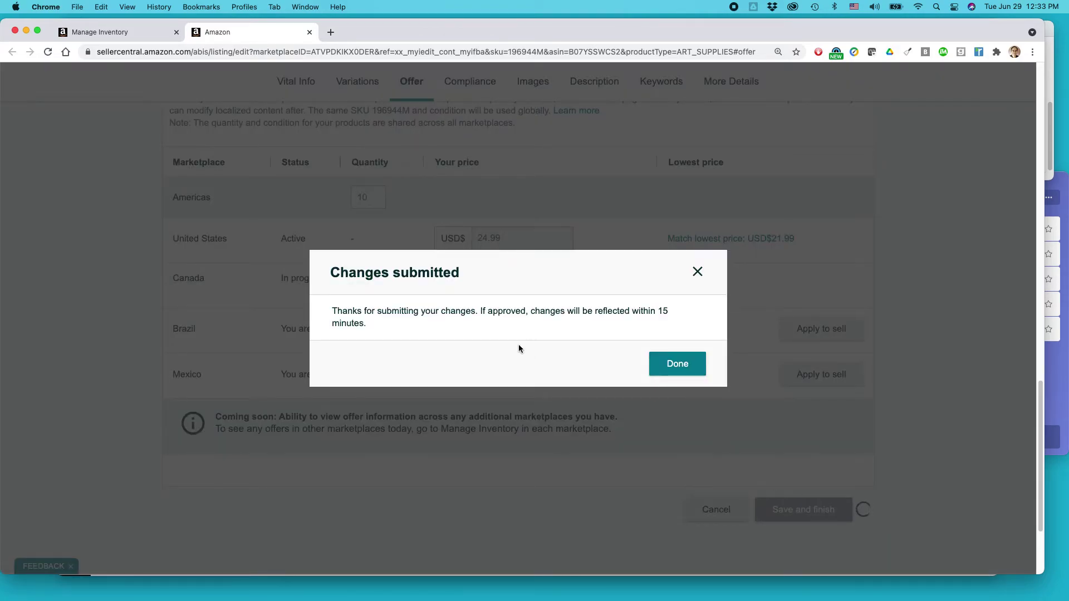